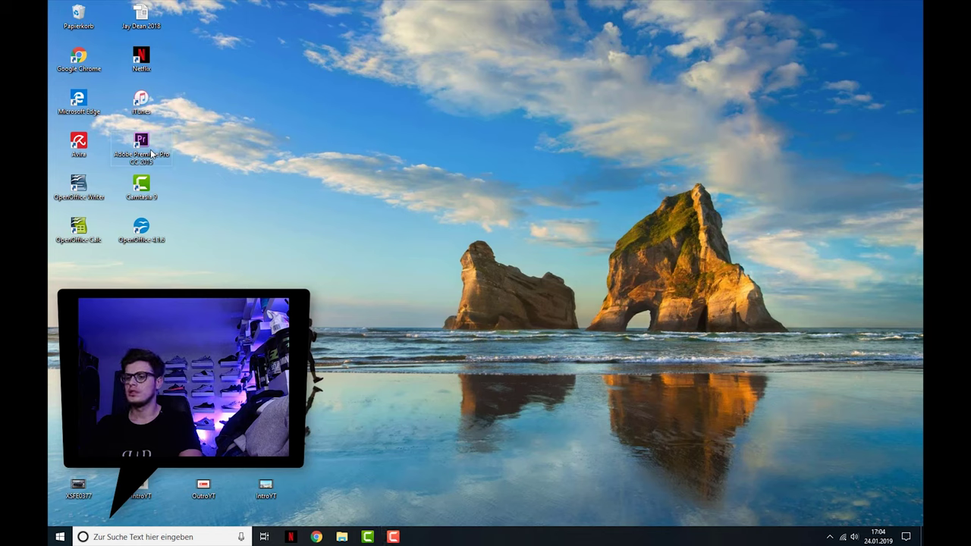
Launch Premiere Pro and create a new project, overwriting the existing one
double_click(151, 154)
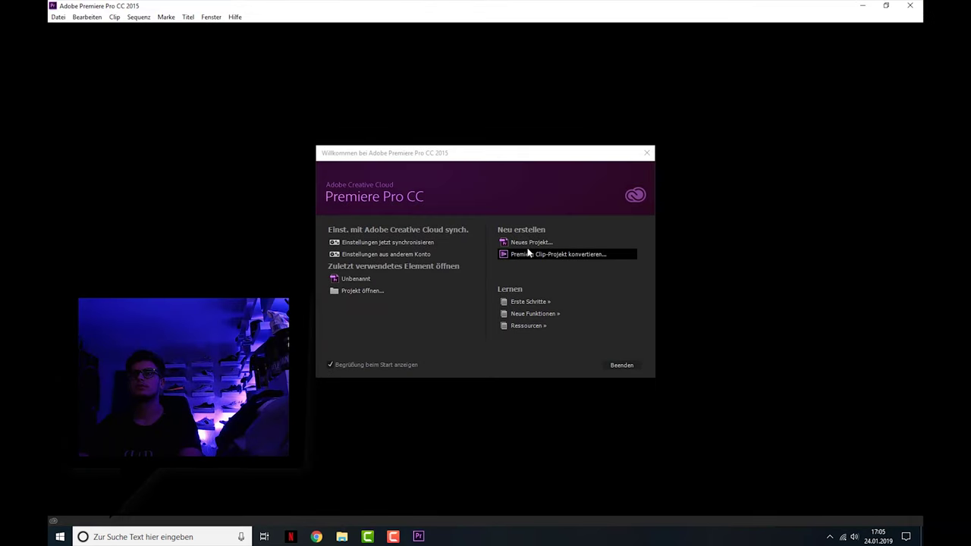
click(530, 242)
click(563, 402)
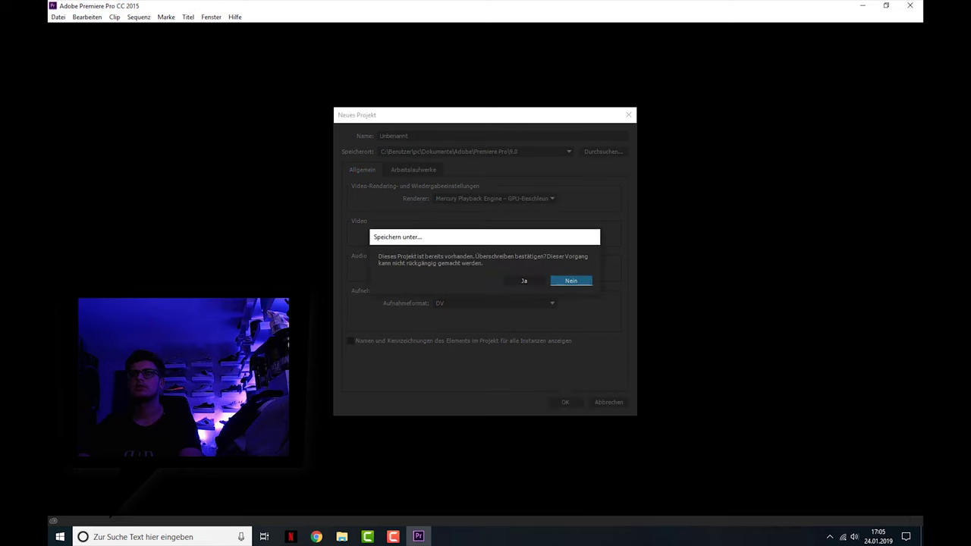
click(527, 277)
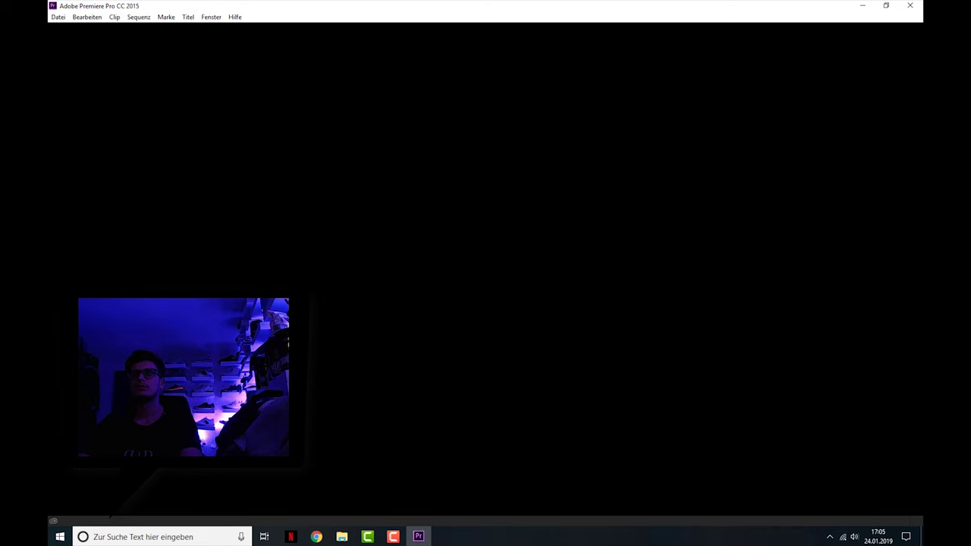
Show the desktop via the taskbar, then bring the Premiere window back
right_click(577, 540)
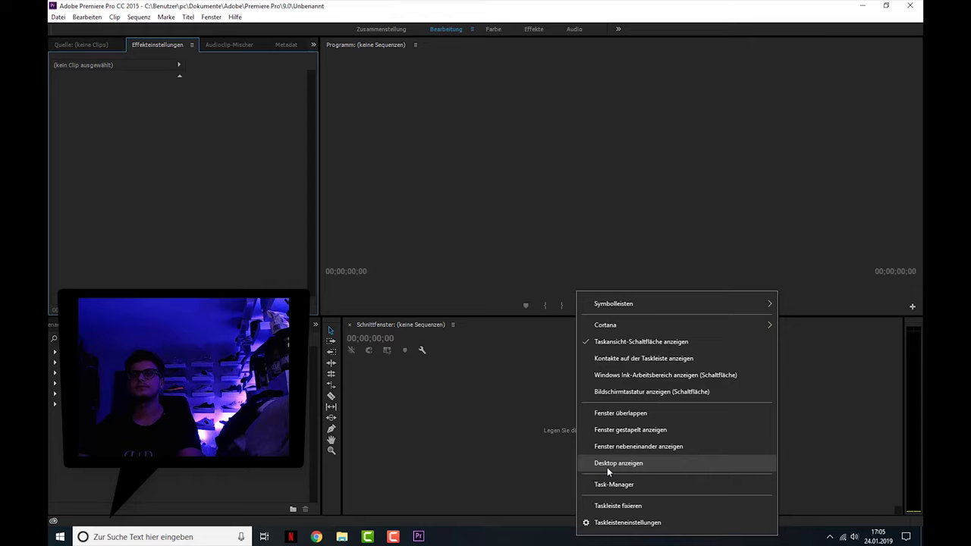
click(607, 464)
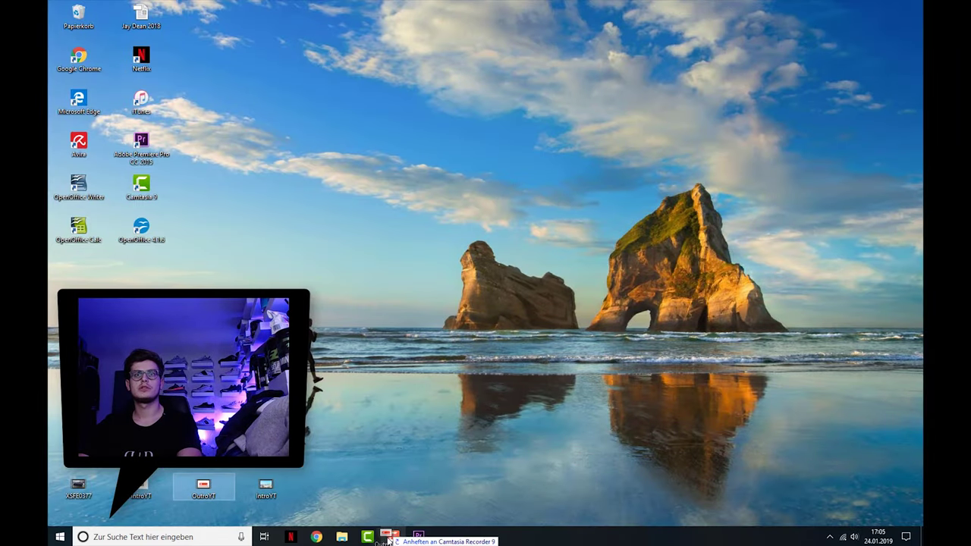
click(419, 537)
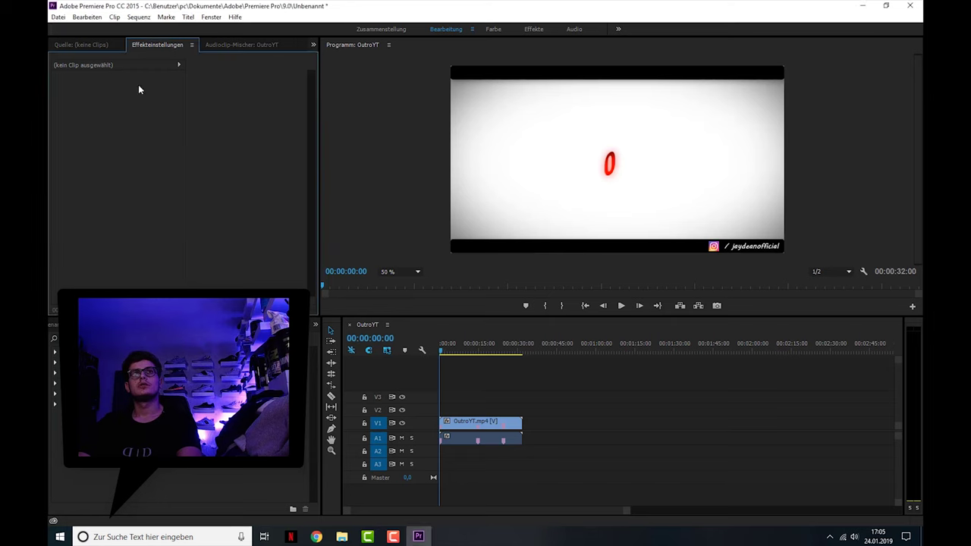
Play the OutroYT sequence in the Program monitor to preview the outro
click(56, 17)
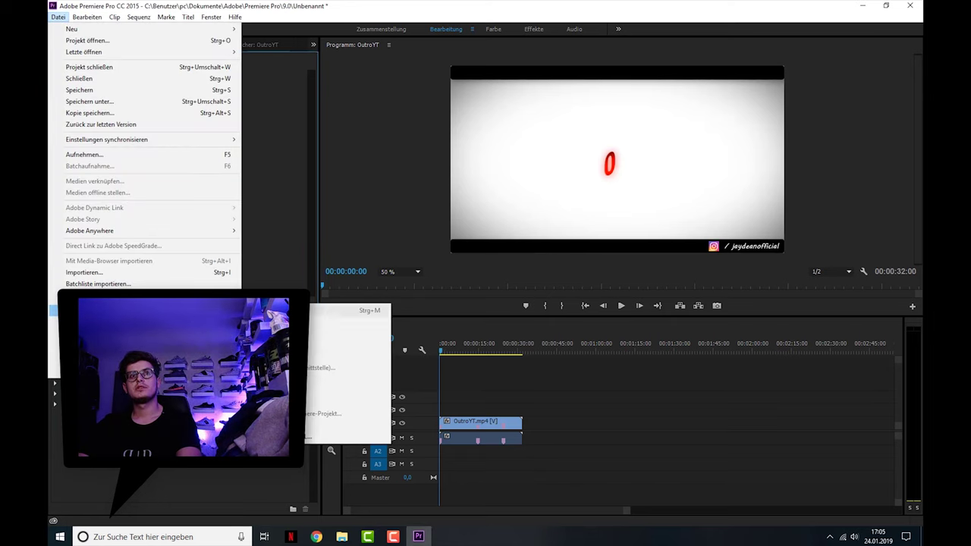
click(600, 433)
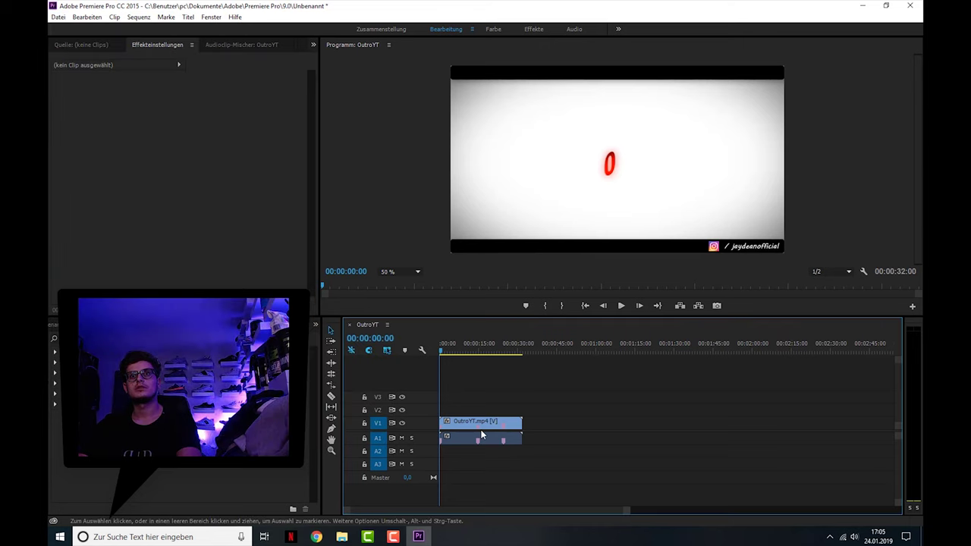
click(621, 306)
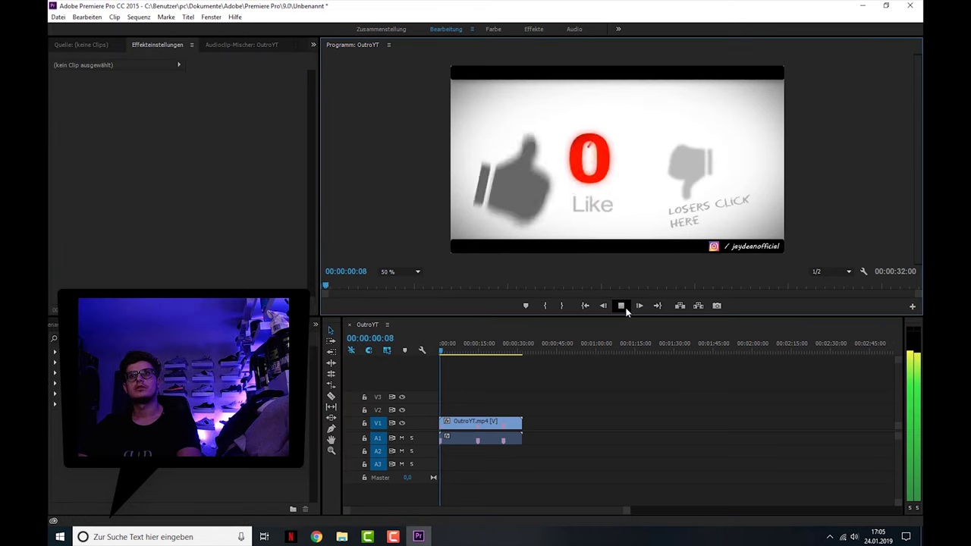
Open the Export Media settings for the sequence from the Datei menu
click(59, 16)
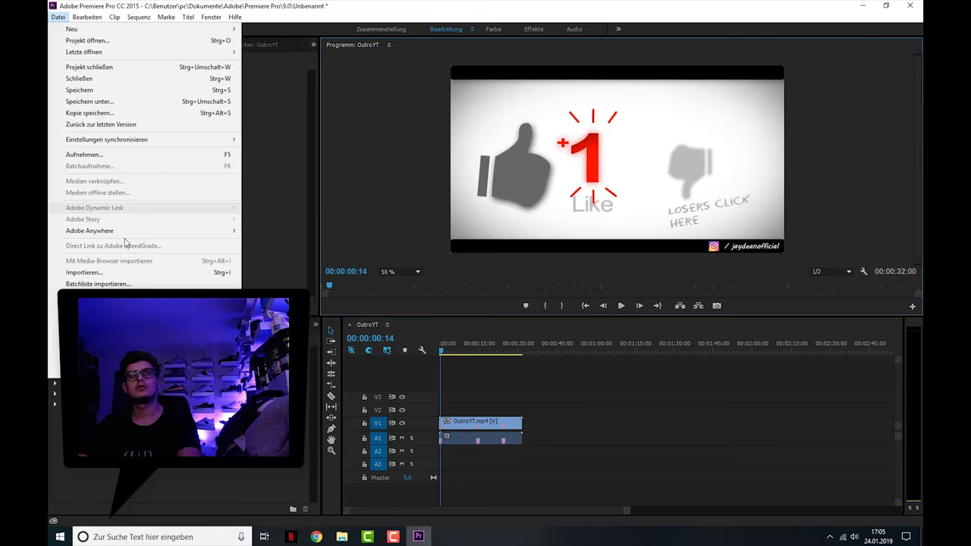
mouse_move(190, 310)
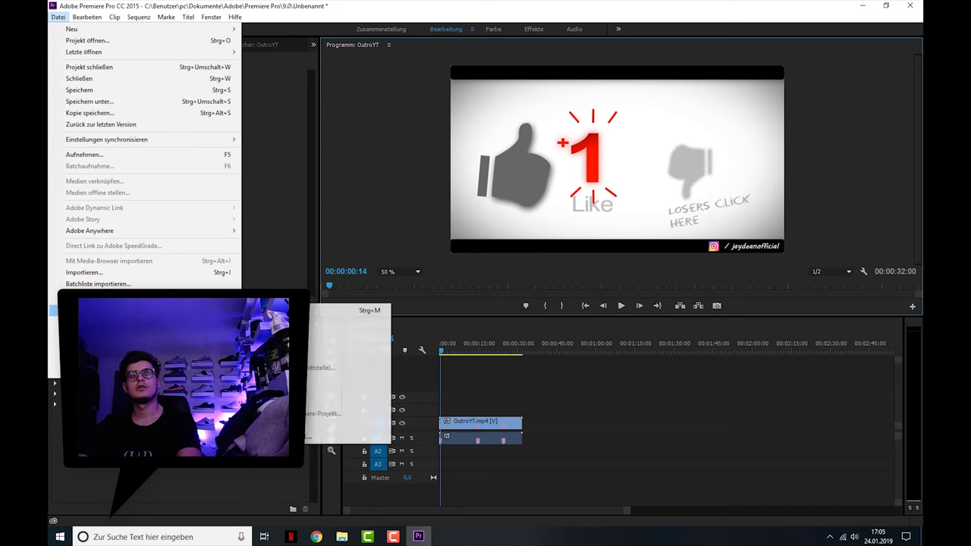
click(281, 311)
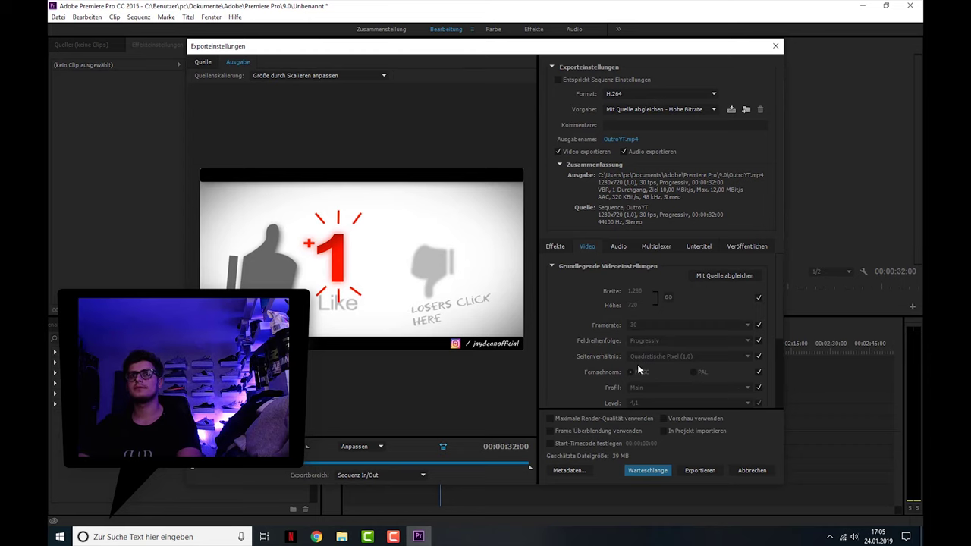
Keep H.264 as the export format and unlock the width and height override
drag(493, 49, 466, 40)
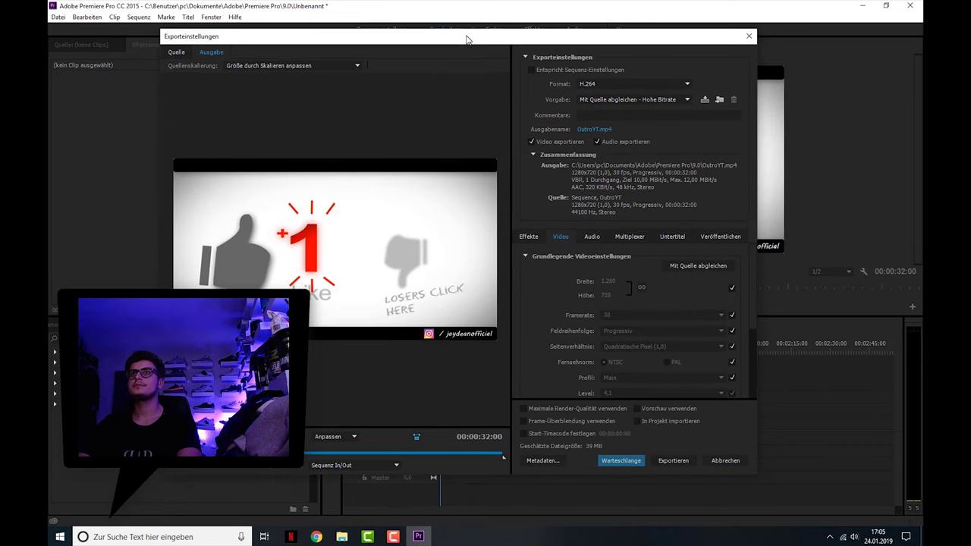
click(594, 86)
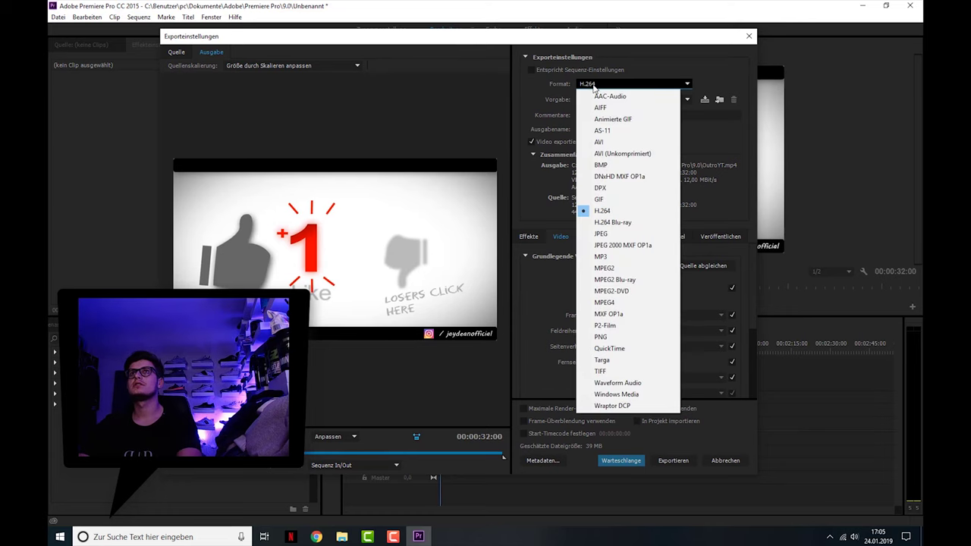
click(629, 211)
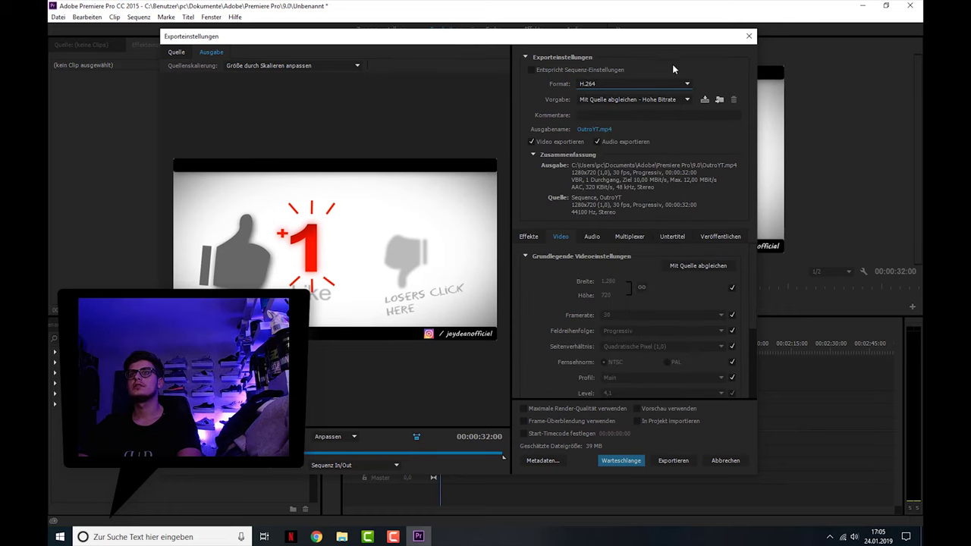
click(732, 288)
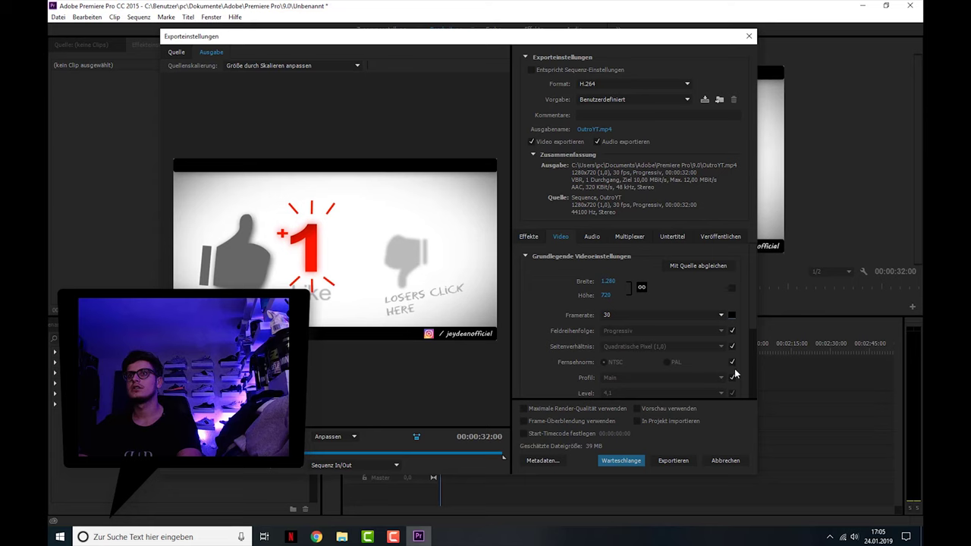
Set the H.264 profile to High and the level to 5,1
scroll(734, 343, down, 2)
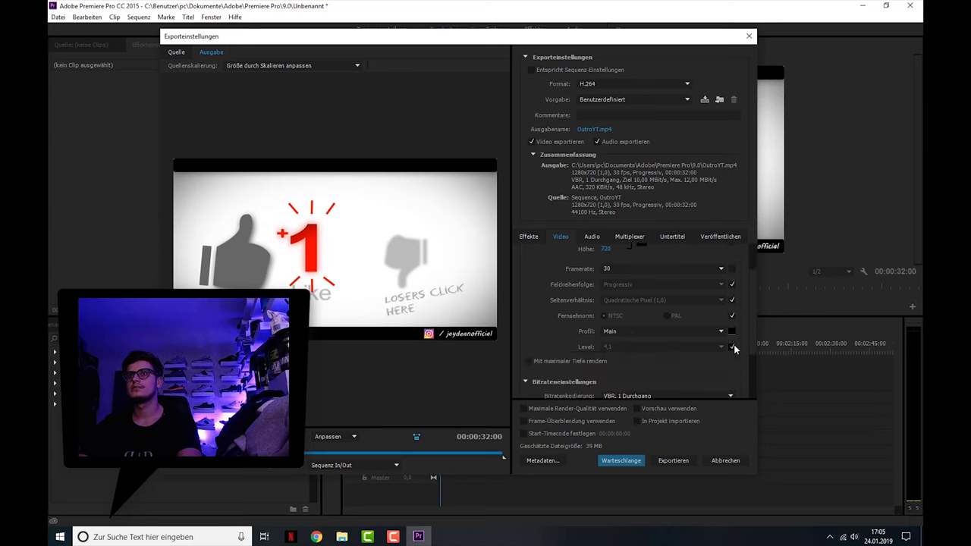
scroll(698, 346, down, 2)
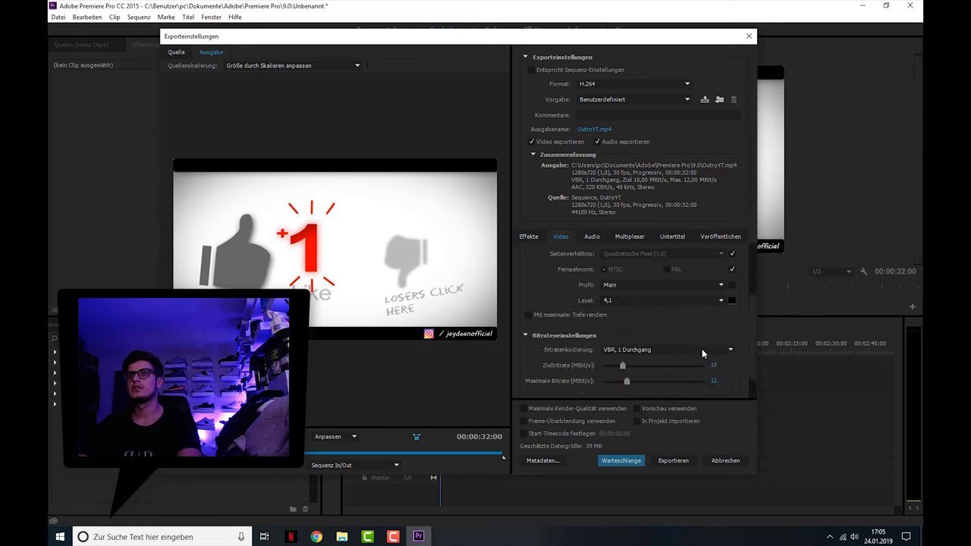
scroll(714, 334, up, 2)
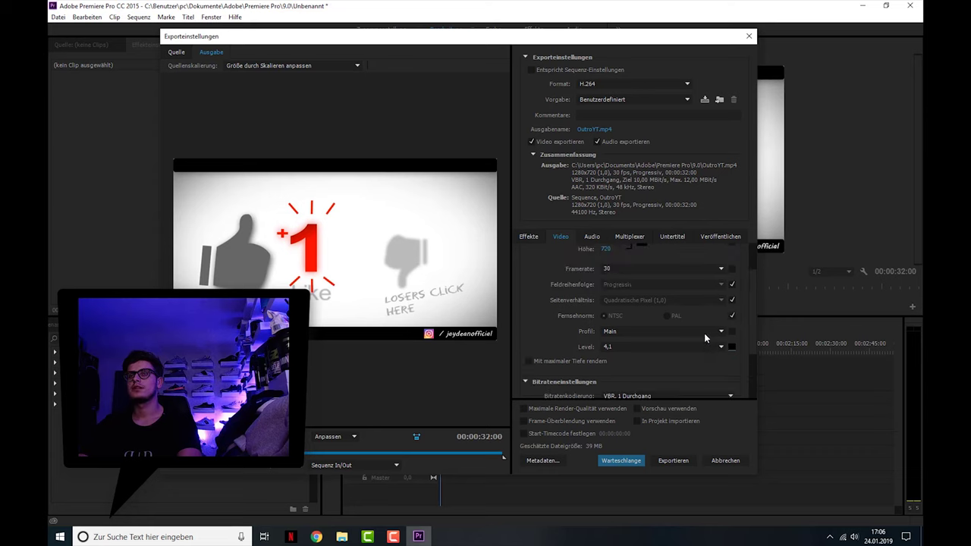
click(705, 335)
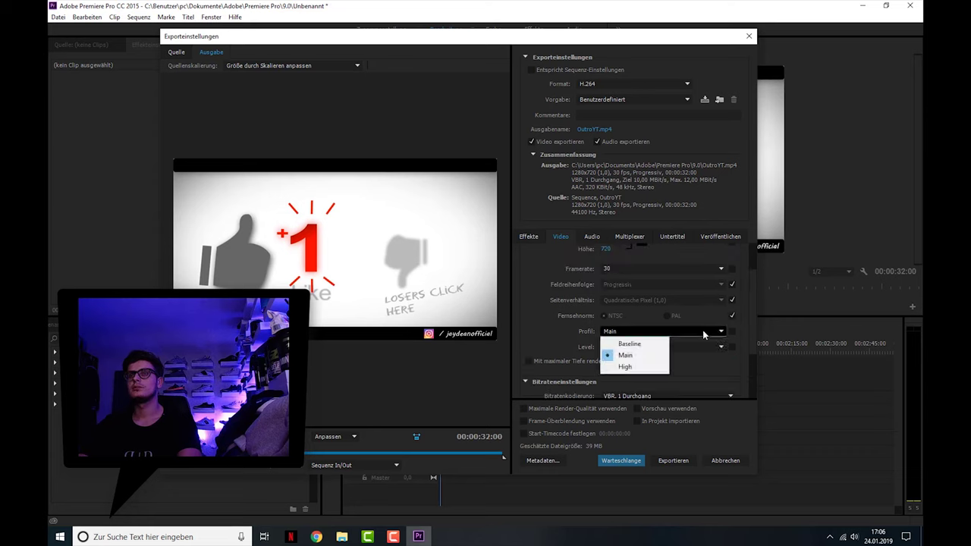
click(645, 367)
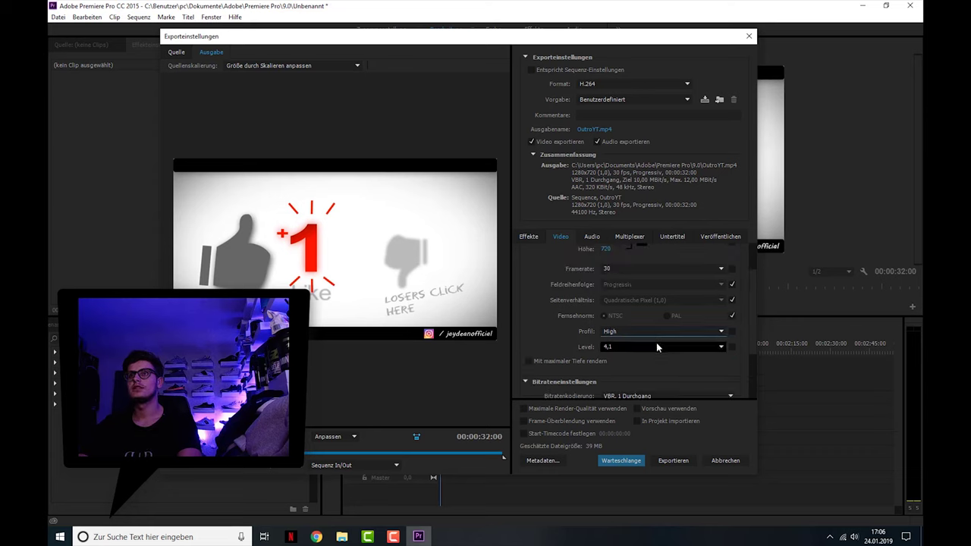
click(660, 346)
click(640, 324)
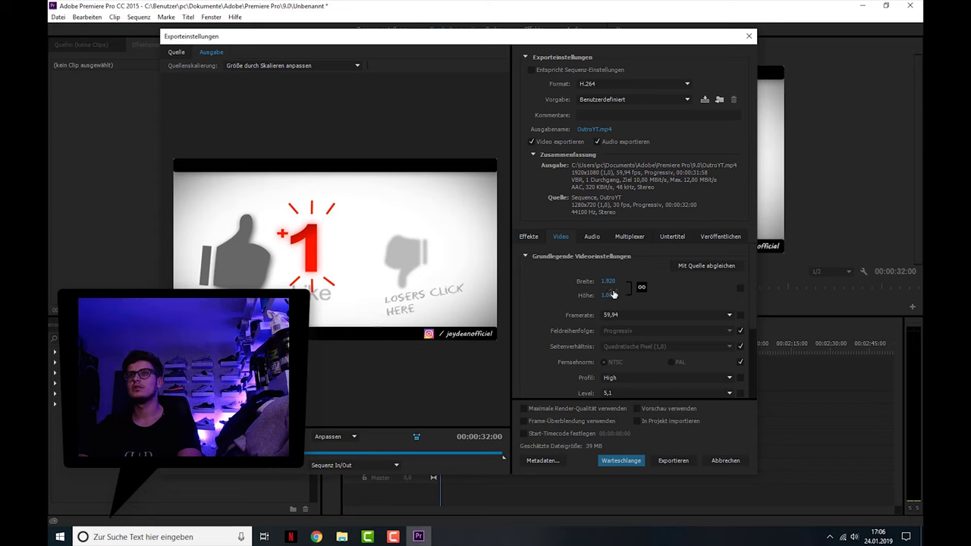
Scrub the width to 1916, enable maximum-depth rendering, and choose VBR, 2 Durchgänge
drag(608, 308, 582, 326)
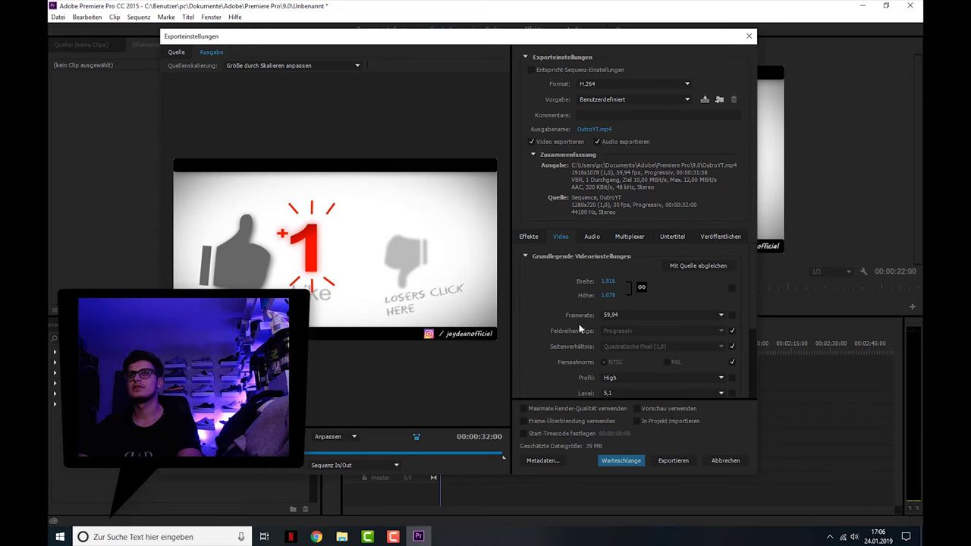
scroll(560, 307, down, 2)
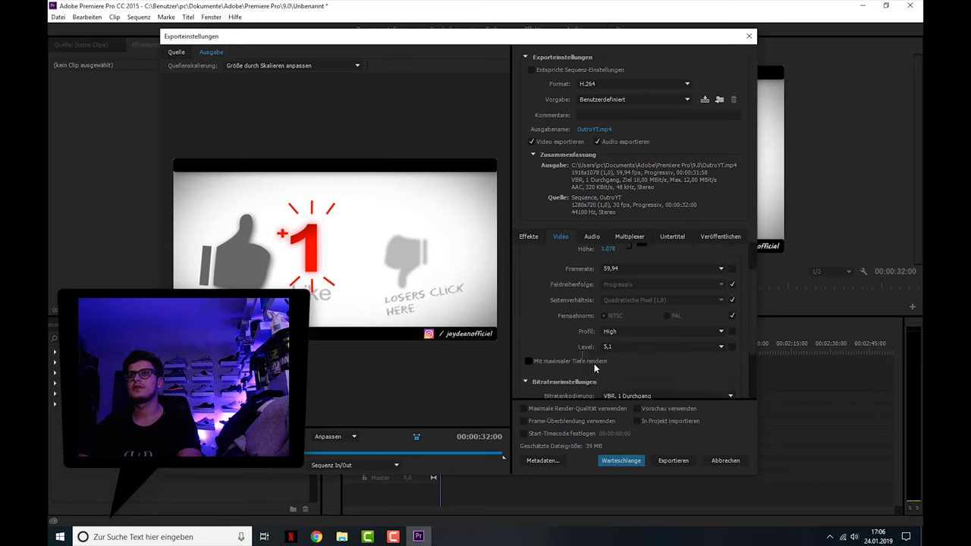
click(529, 361)
scroll(553, 325, down, 3)
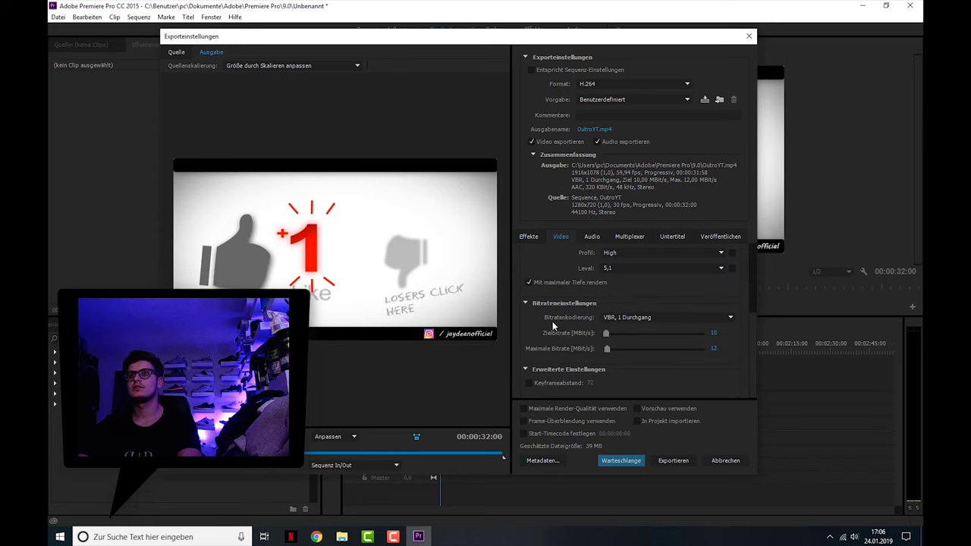
click(616, 319)
click(622, 352)
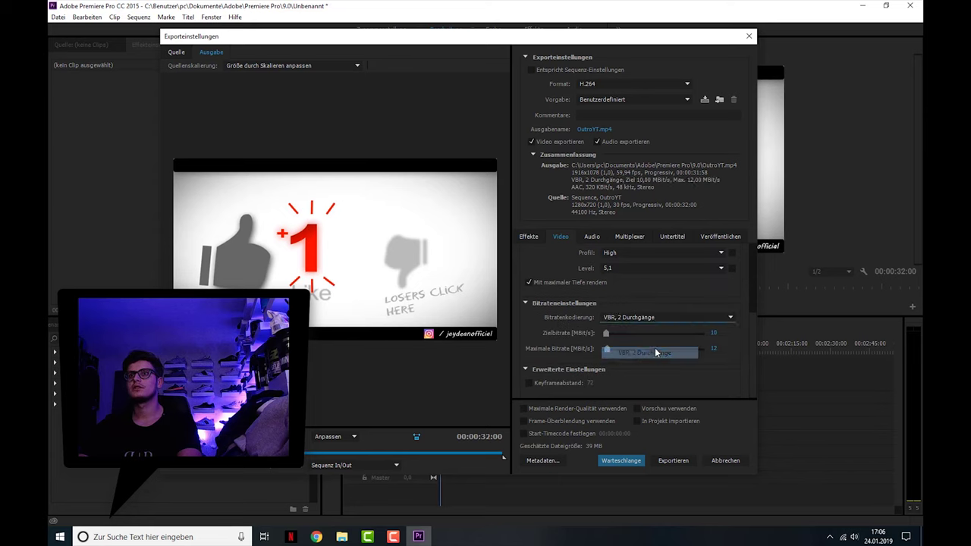
Set the target bitrate to 80 and the maximum bitrate to 100 Mbit/s
click(713, 333)
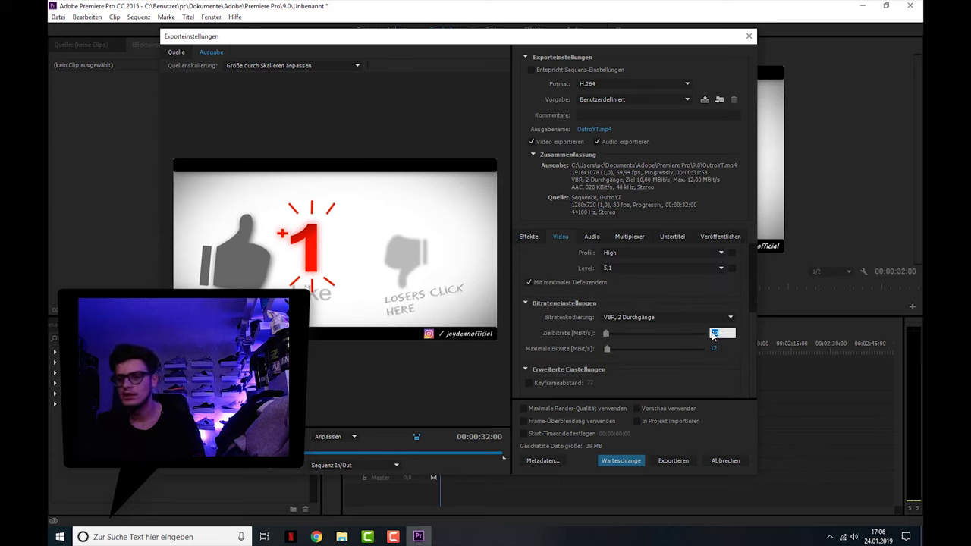
text(80)
key(Return)
click(713, 348)
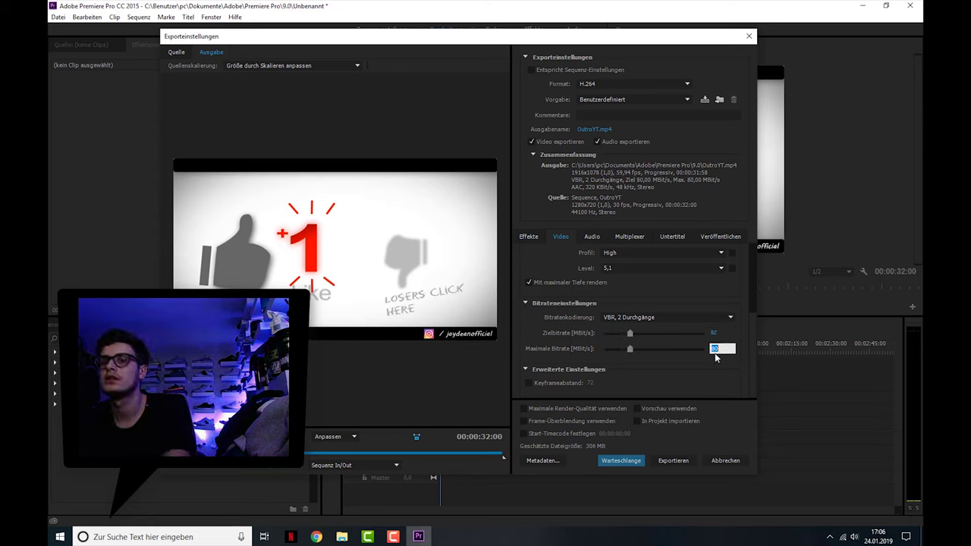
text(100)
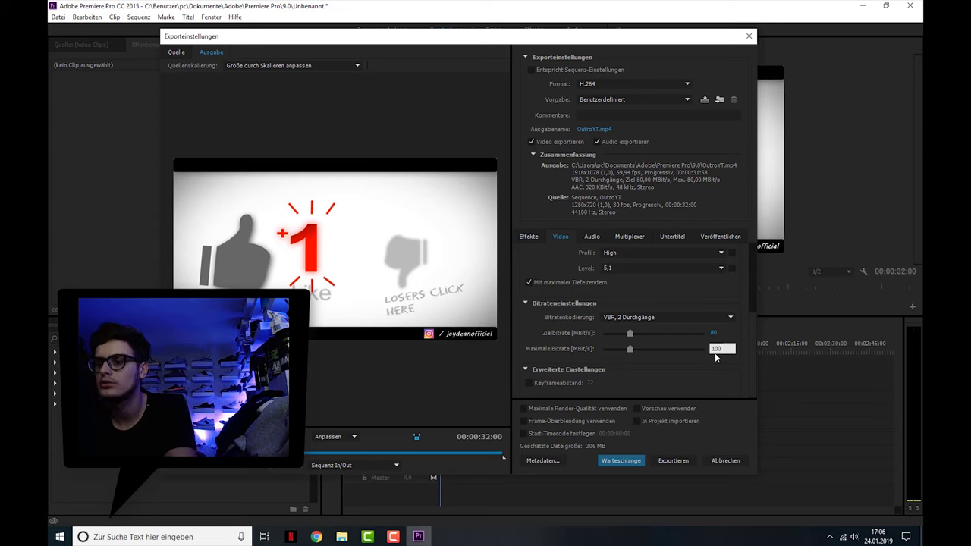
key(Return)
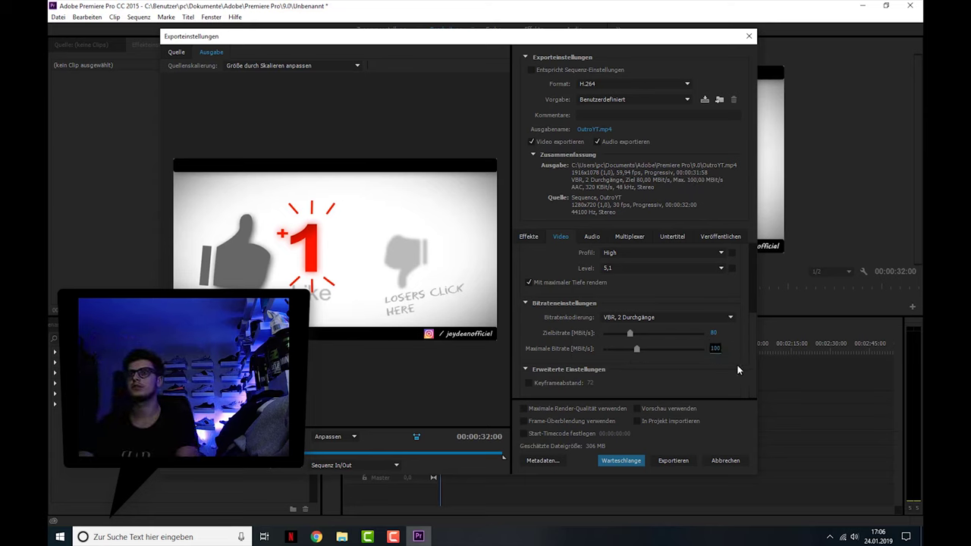
Change the export frame rate to 29,97 fps
scroll(735, 348, up, 2)
scroll(734, 348, up, 1)
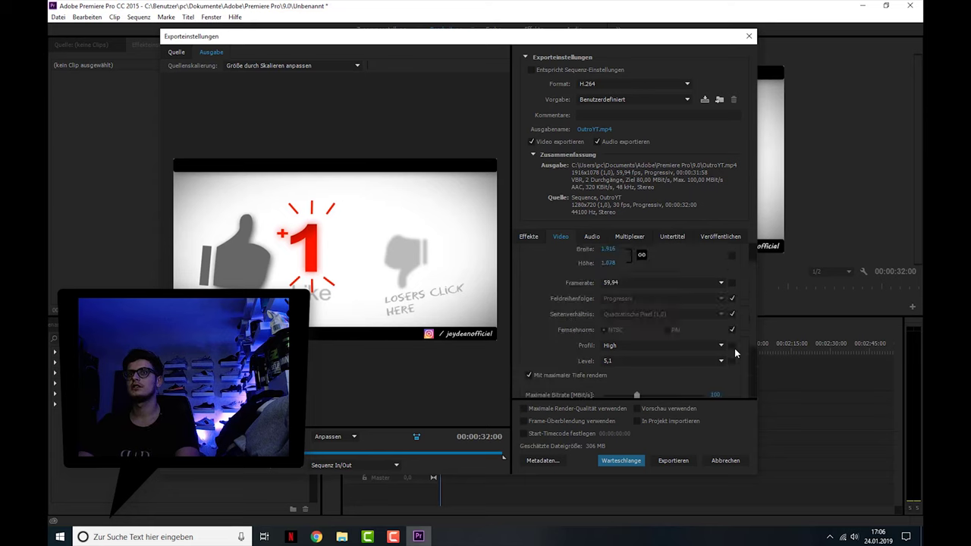
scroll(734, 350, up, 1)
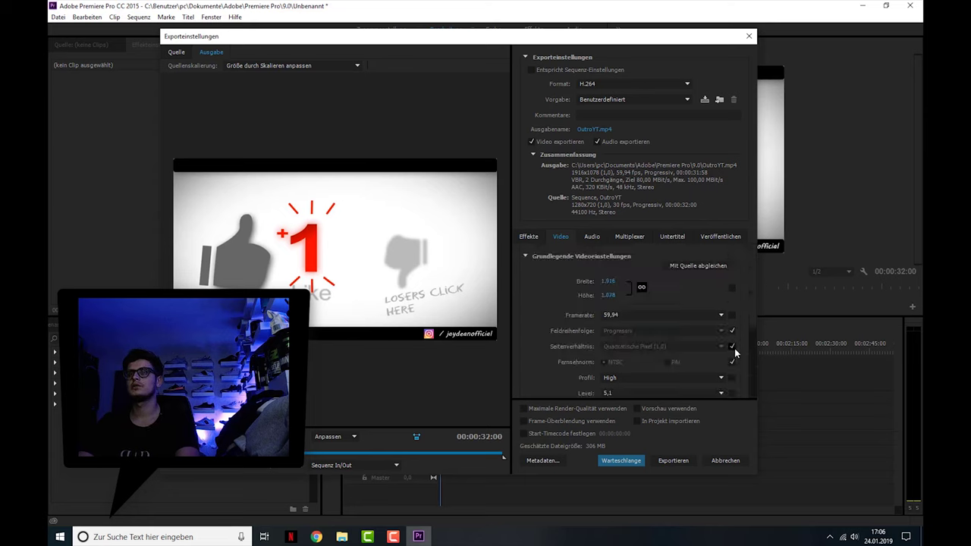
click(711, 316)
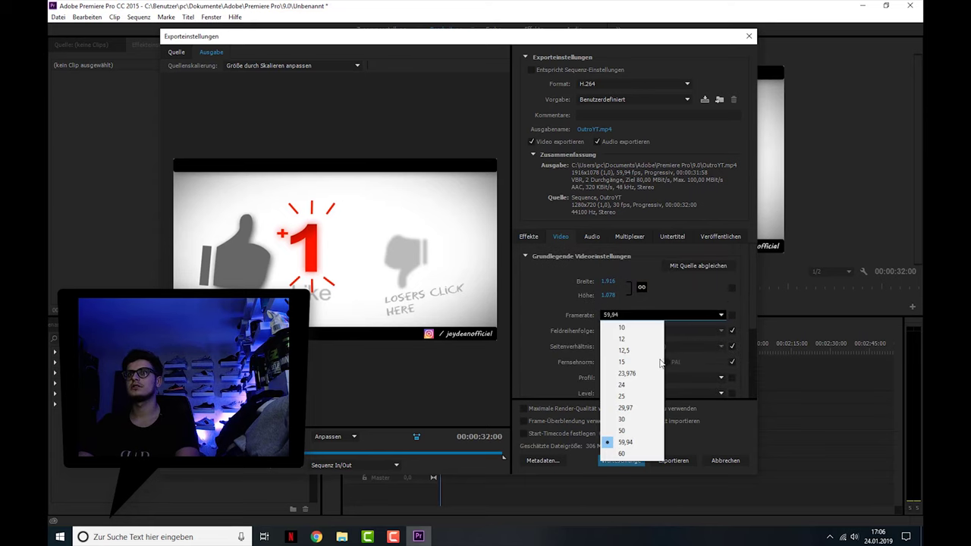
click(632, 409)
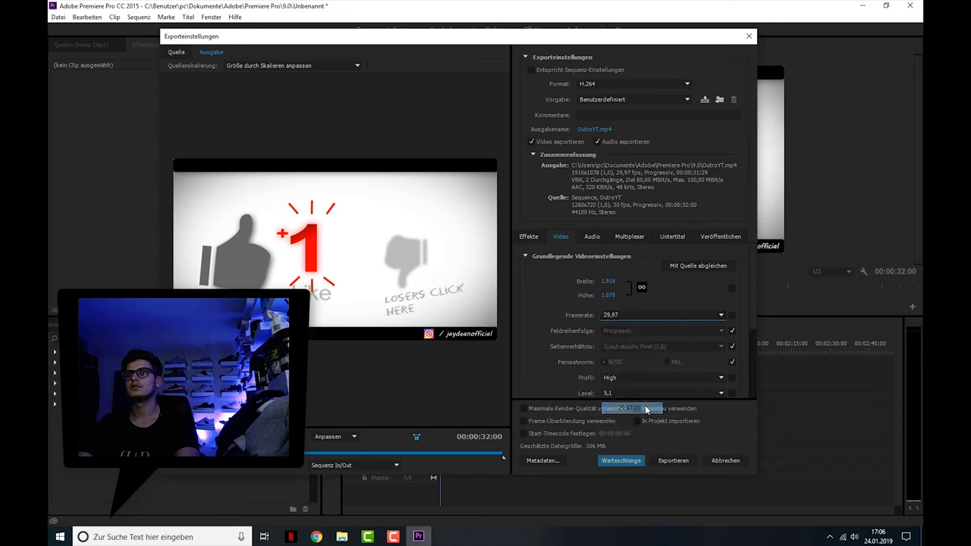
Enter 1920 in the export width field and commit it
click(606, 281)
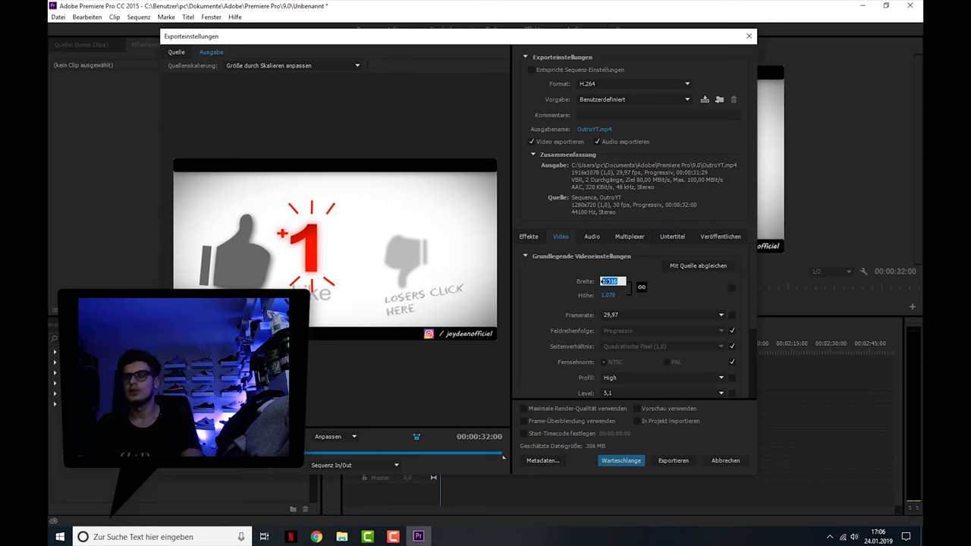
text(192)
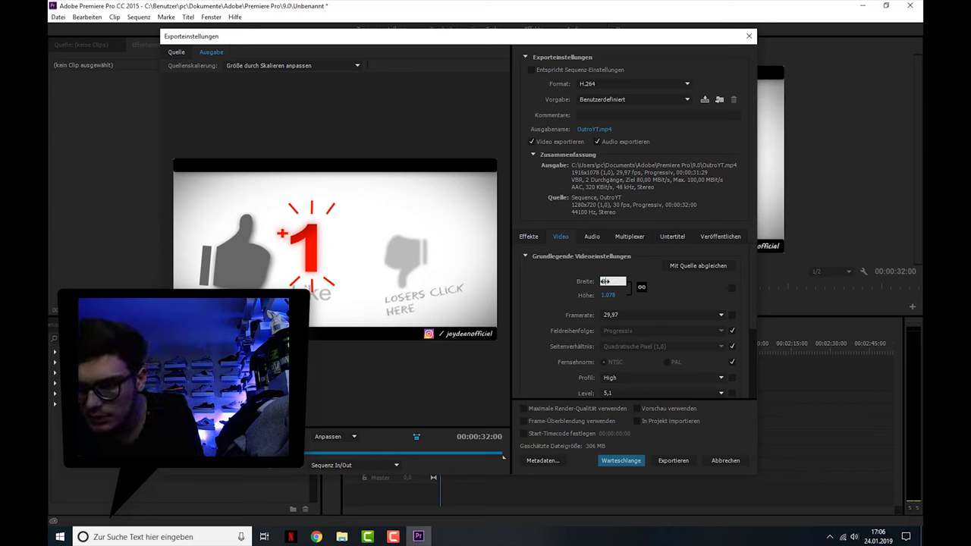
text(0)
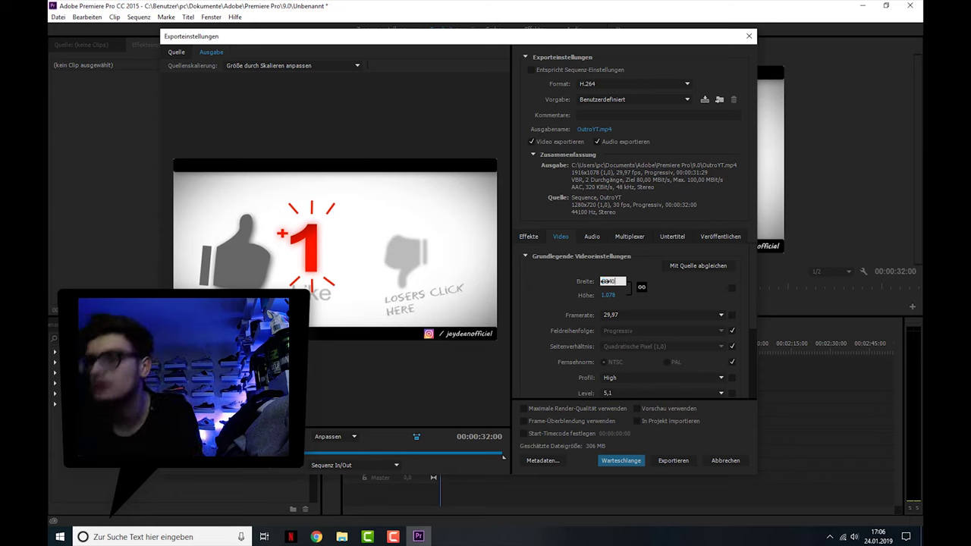
key(Return)
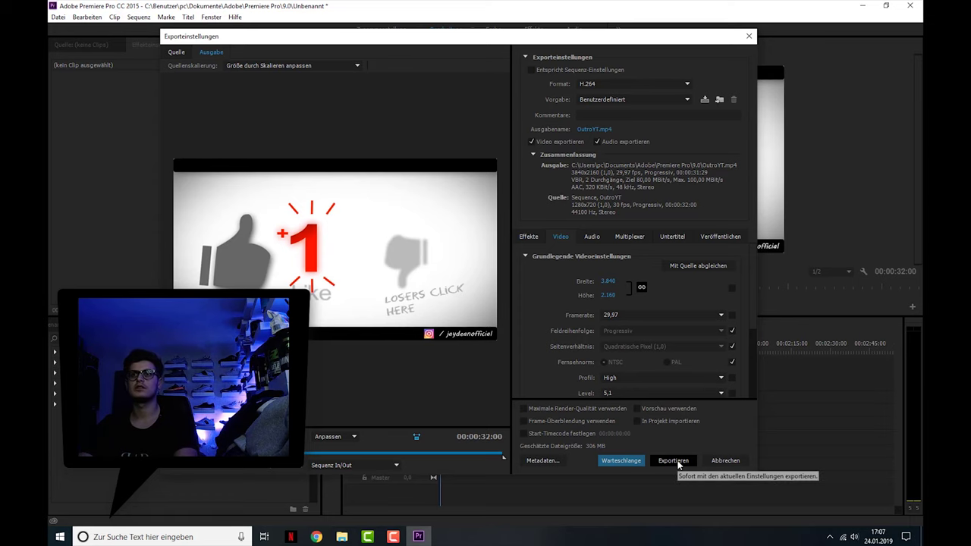
Cancel the Exporteinstellungen dialog and quit Premiere Pro without saving the project
click(723, 461)
right_click(912, 30)
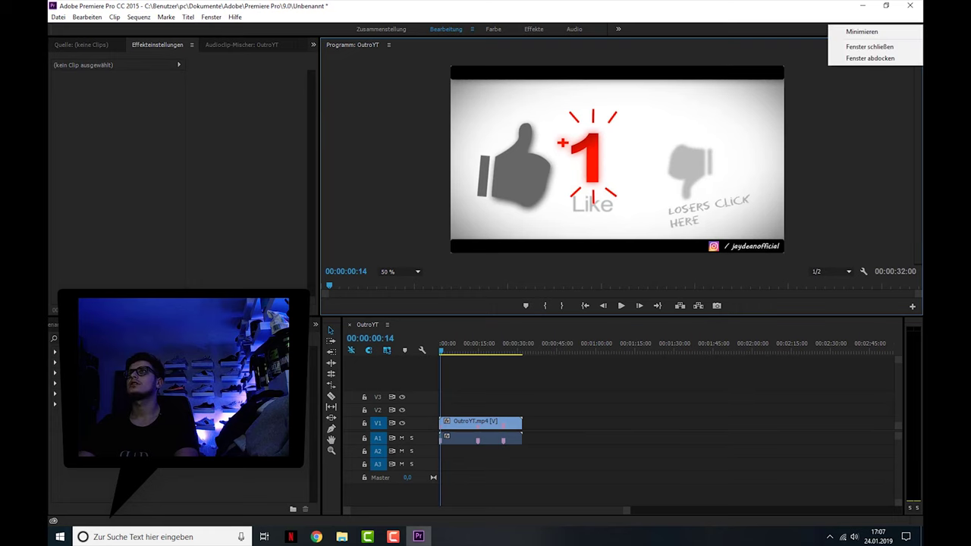
click(908, 6)
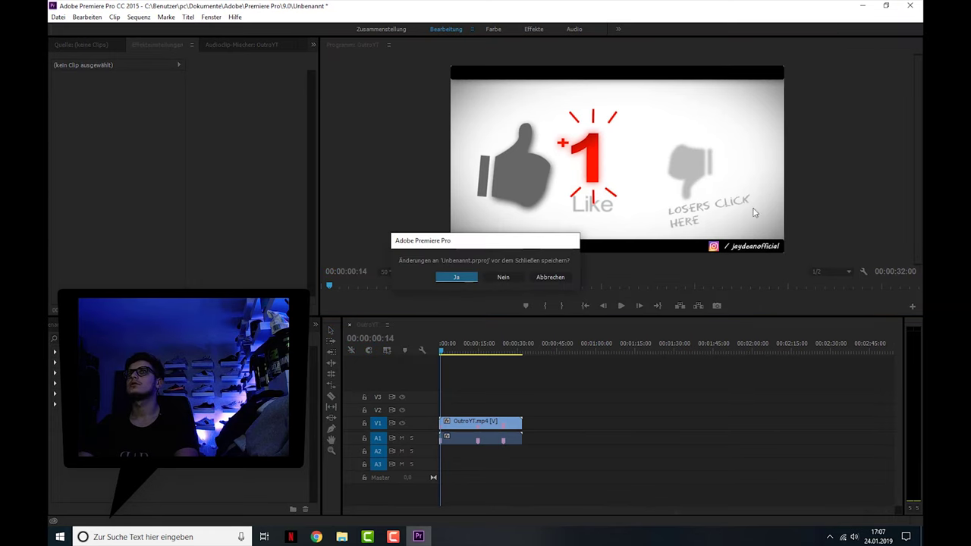
click(503, 277)
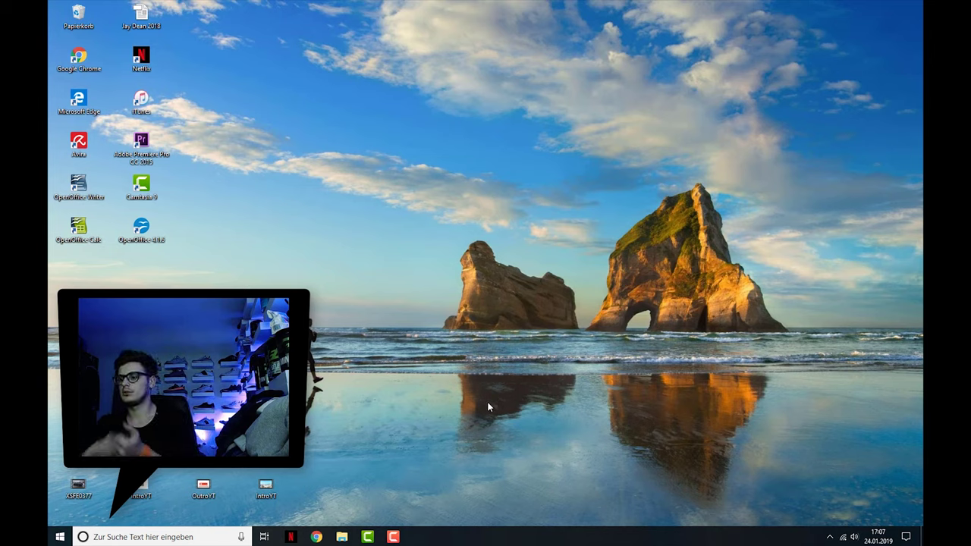
Open the screen recorder's control panel from the taskbar
click(391, 538)
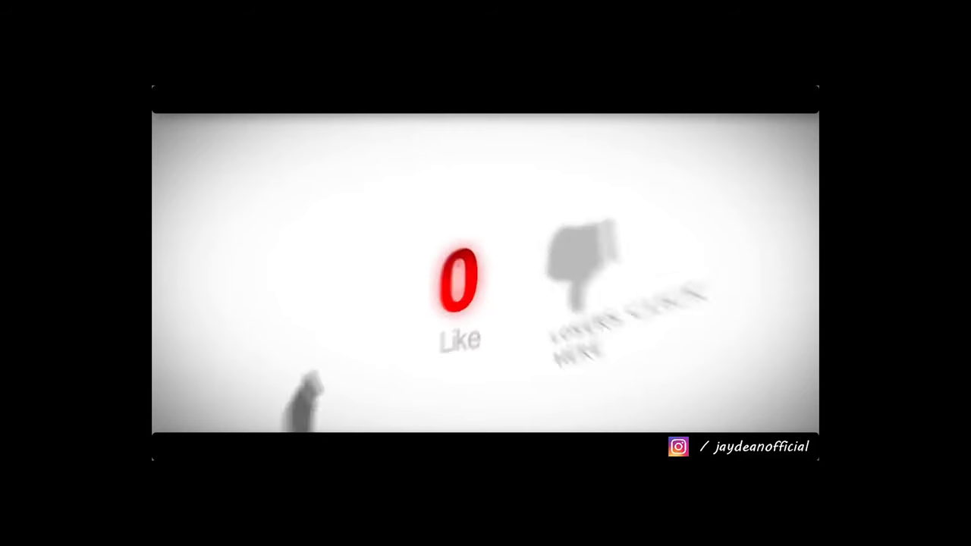